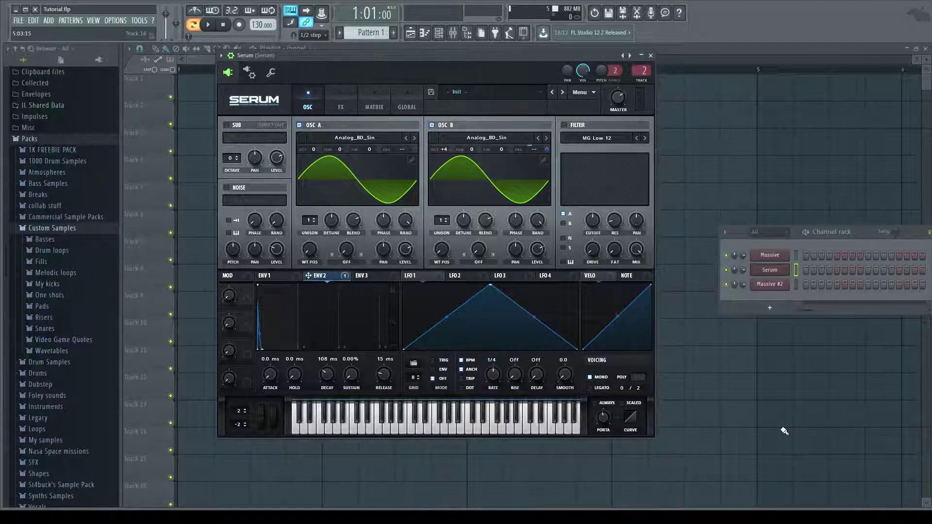
- Reposition the Serum plugin window slightly
mouse_move(478, 58)
left_mouse_down()
mouse_move(484, 62)
mouse_move(462, 57)
left_mouse_up()
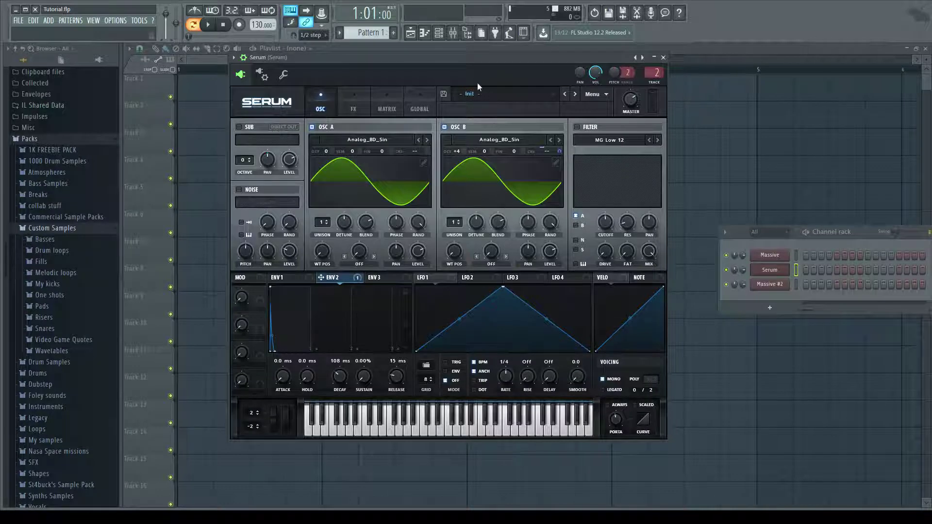
left_click_drag(455, 60, 447, 57)
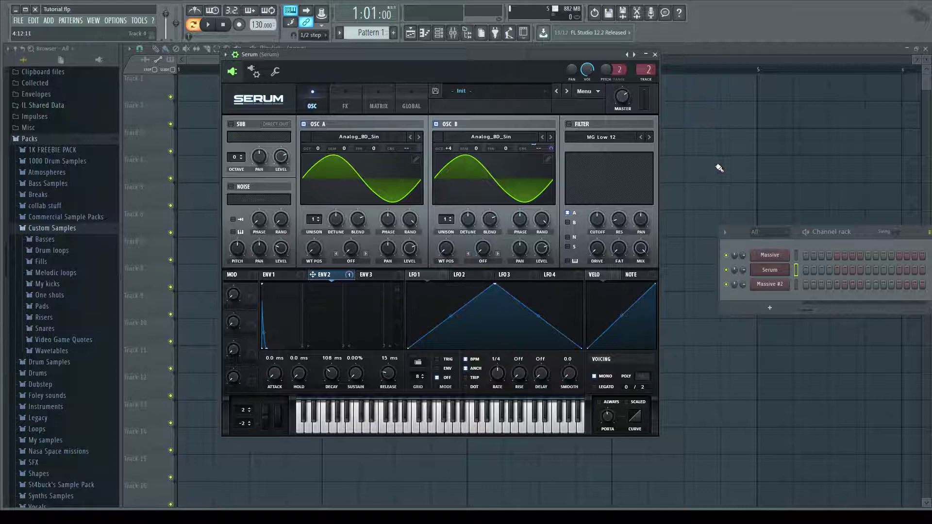
mouse_move(525, 67)
left_mouse_down()
mouse_move(537, 73)
mouse_move(529, 63)
left_mouse_up()
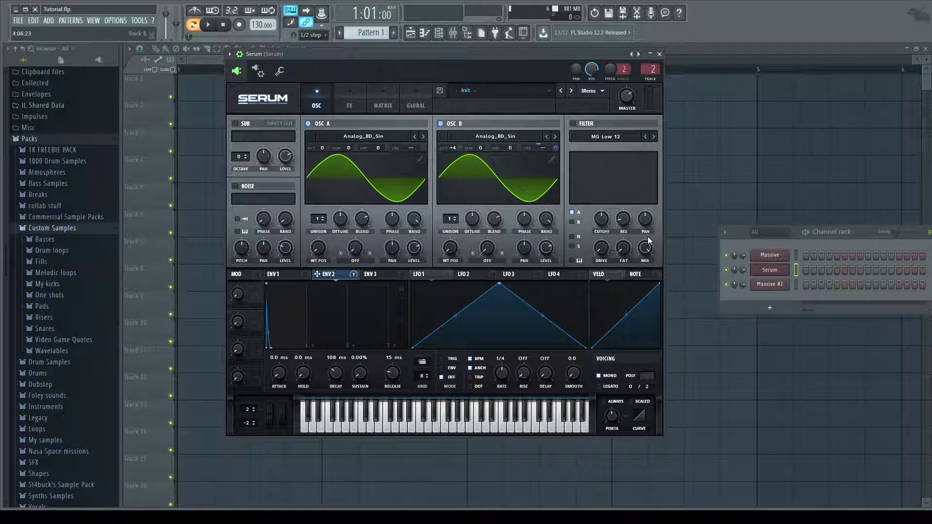
- Audition the init patch, then enable oscillator B and set its octave to +4
key("b")
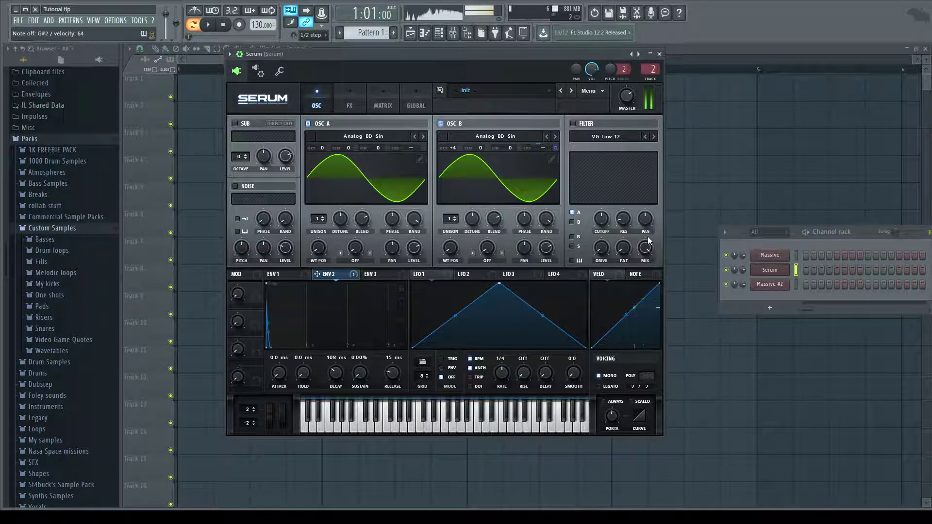
key("b")
key("b")
key("b")
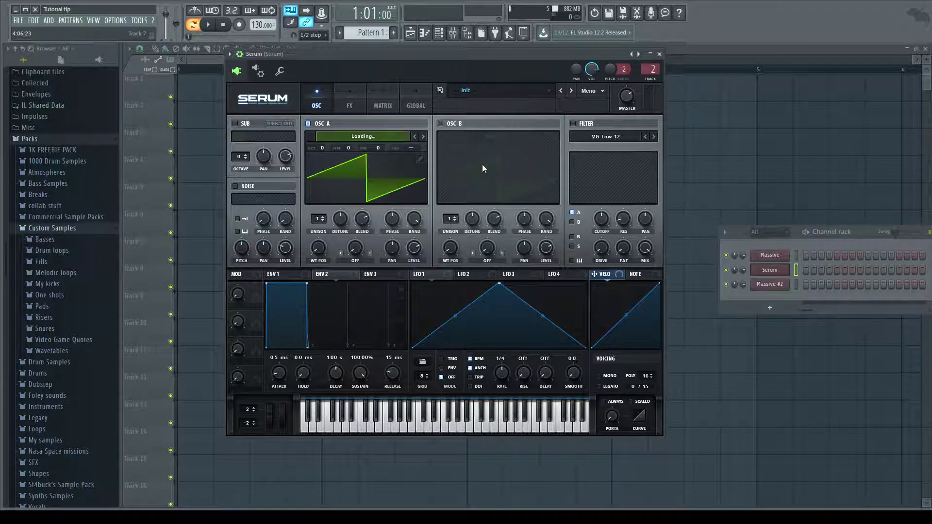
left_click(441, 123)
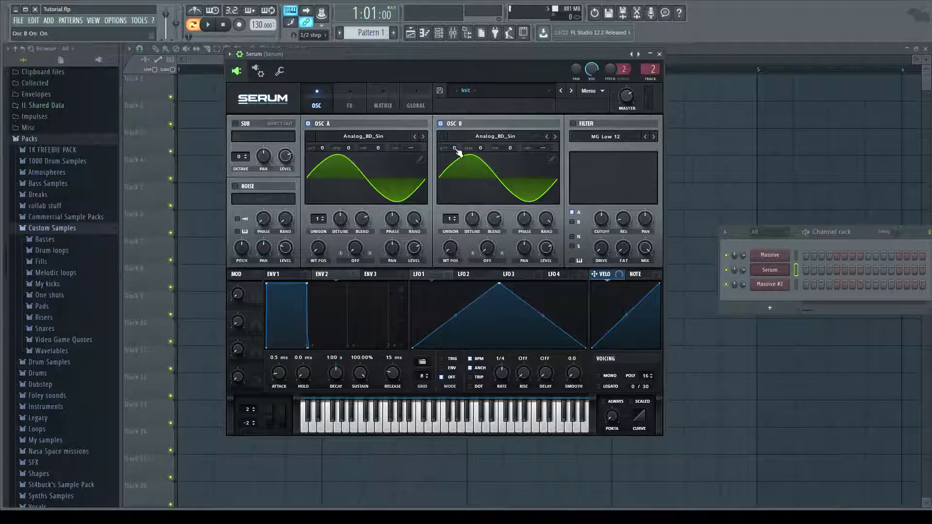
left_click_drag(457, 150, 472, 121)
- Enable Serum's Tube distortion in the FX rack with Drive at 100%
left_click(349, 101)
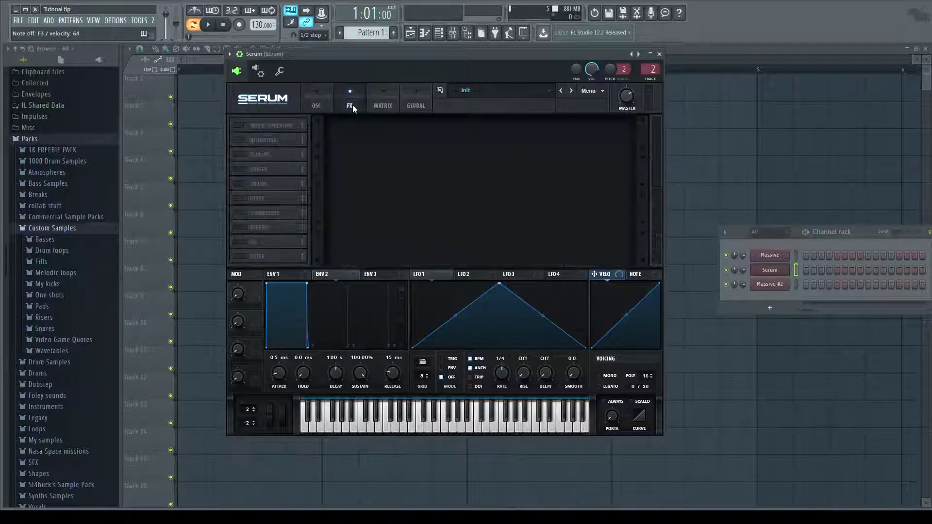
left_click(239, 139)
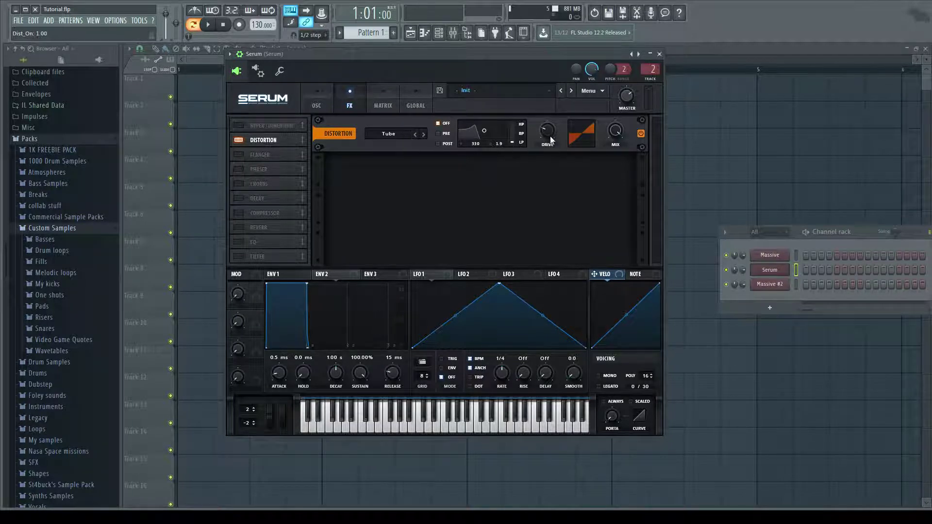
mouse_move(547, 131)
left_click_drag(547, 127, 562, 52)
- Set the voicing to mono legato with roughly 81 ms of portamento glide
left_click(323, 106)
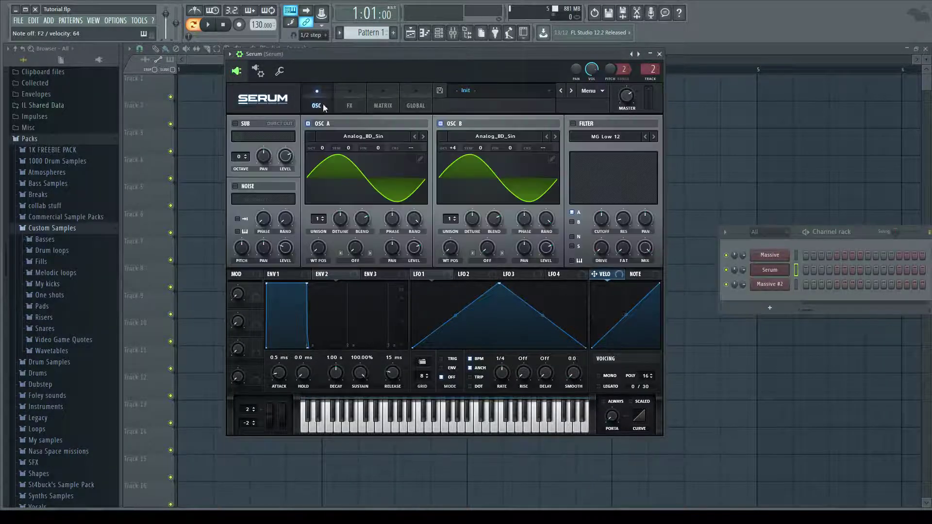
left_click(600, 375)
mouse_move(614, 419)
left_mouse_down()
mouse_move(620, 378)
mouse_move(622, 390)
left_mouse_up()
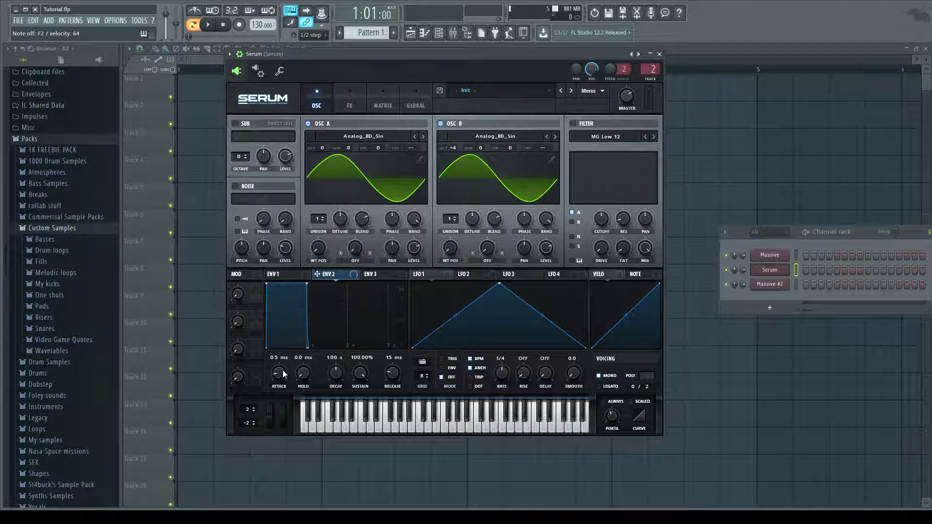
- Set ENV2 to 0 ms attack, 0% sustain and 193 ms decay, and check the Env 2 → B CoarsePit routing
left_click_drag(284, 374, 288, 407)
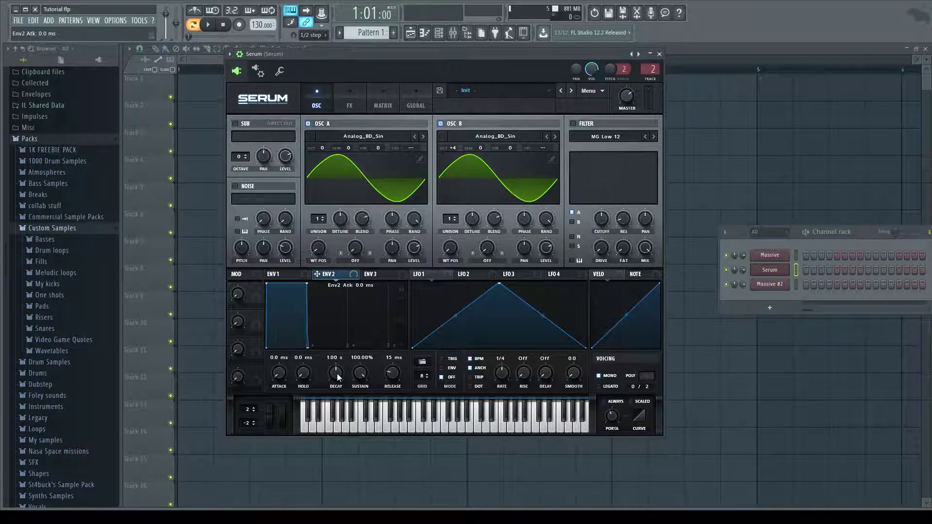
mouse_move(337, 374)
left_mouse_down()
mouse_move(338, 394)
mouse_move(360, 387)
mouse_move(364, 503)
left_mouse_up()
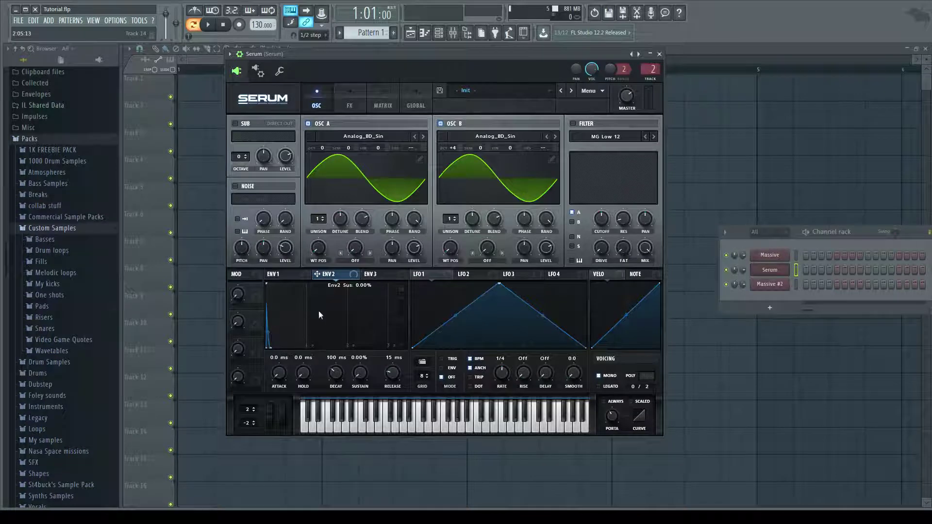
mouse_move(336, 374)
left_mouse_down()
mouse_move(335, 274)
mouse_move(549, 150)
left_mouse_up()
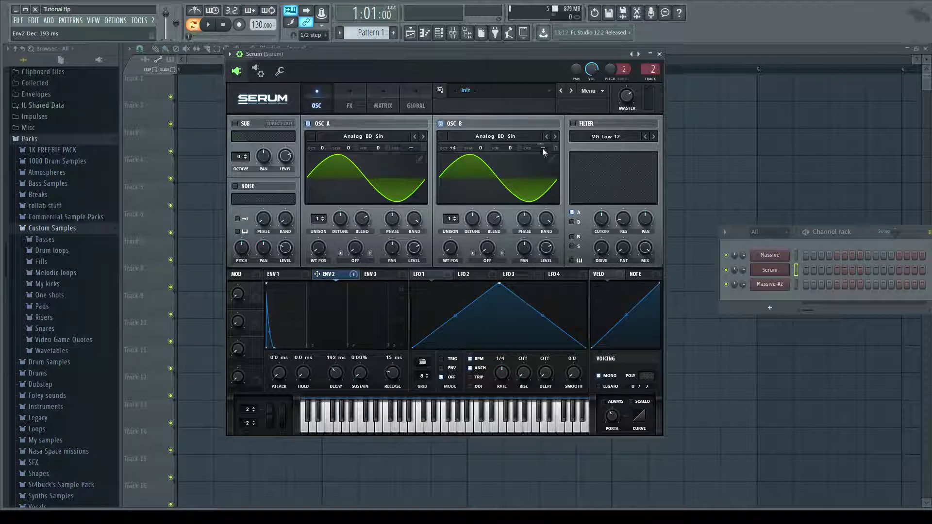
left_click(387, 106)
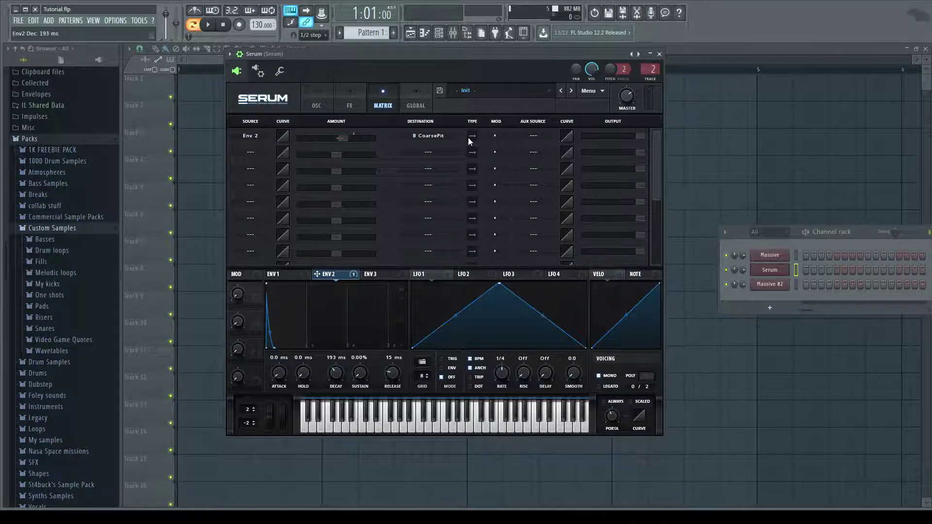
- Adjust Env 2's pitch amount on oscillator B and trim the ENV2 decay to 141 ms
left_click(318, 103)
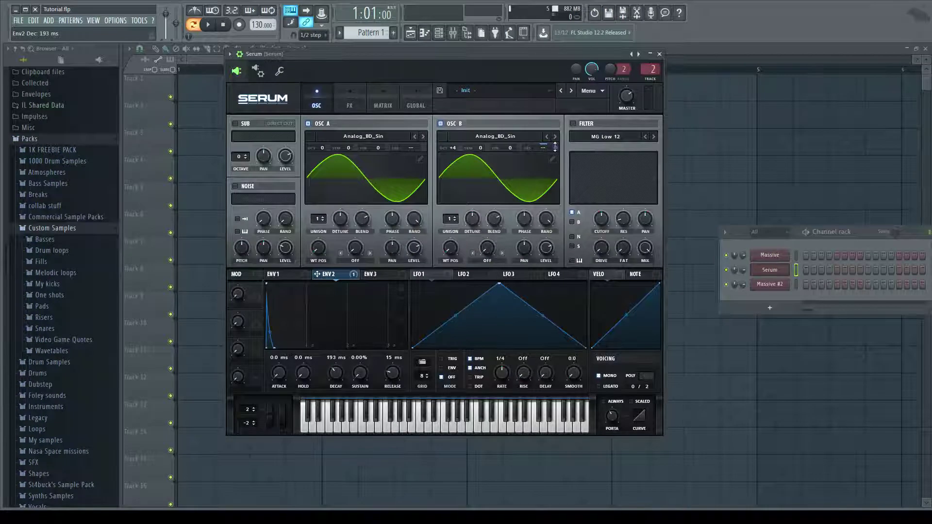
left_click_drag(556, 148, 553, 183)
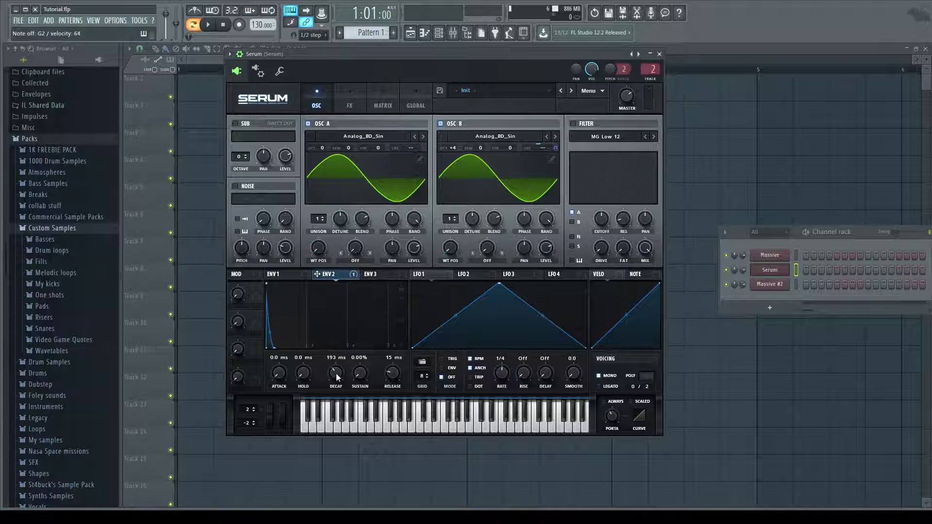
left_click_drag(334, 385, 339, 378)
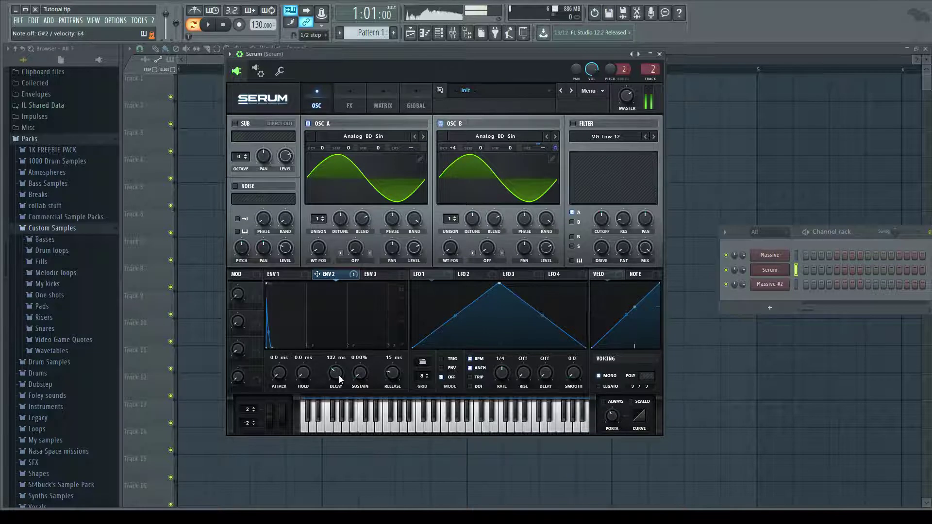
left_click_drag(336, 377, 338, 378)
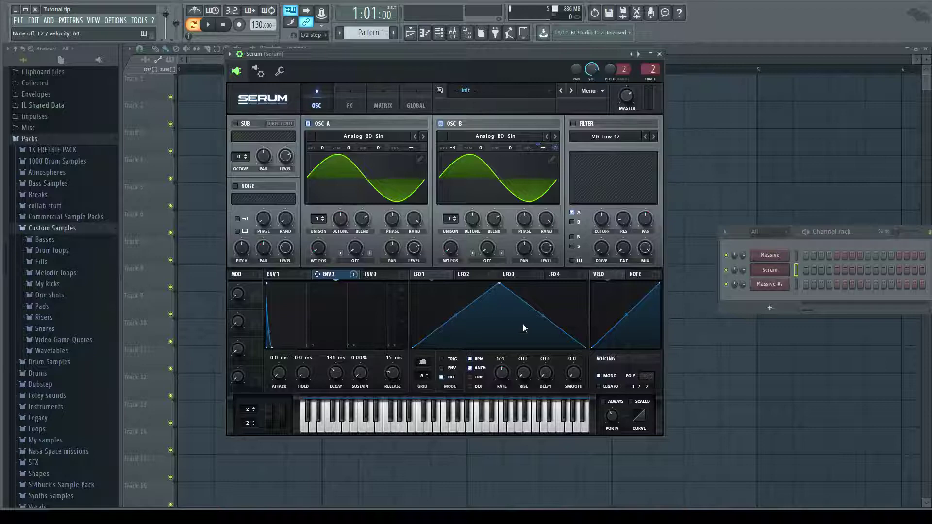
- Enable the EQ with about a 3.8 dB high-band gain boost, then go back to the oscillator page
left_click(348, 105)
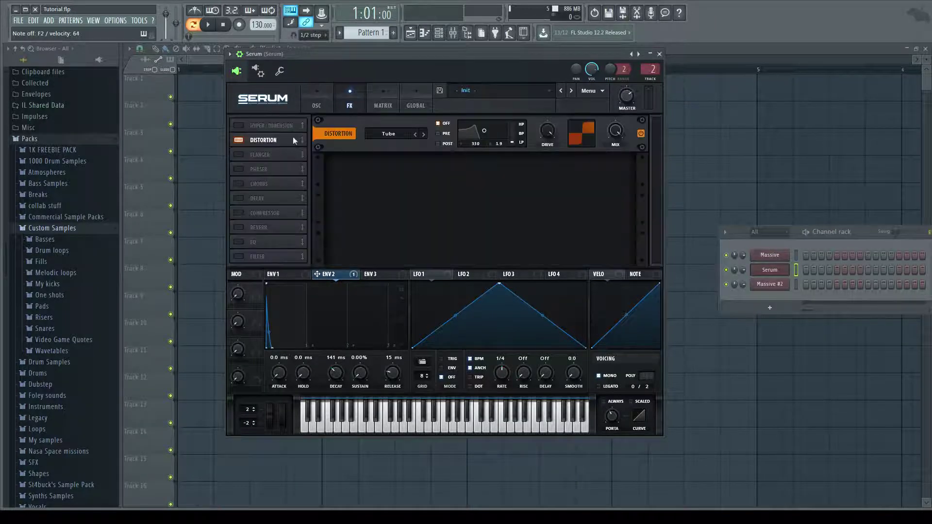
left_click(239, 244)
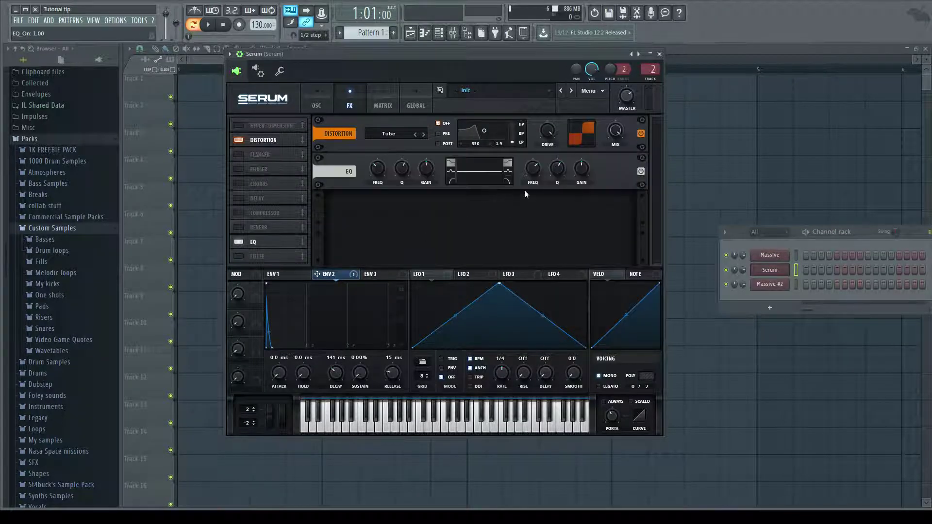
left_click_drag(587, 171, 583, 164)
left_click(317, 99)
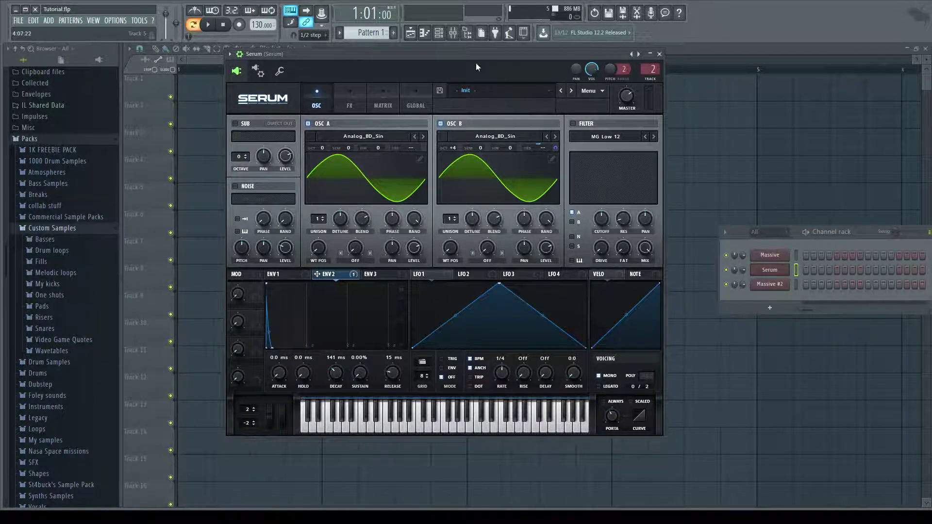
left_click_drag(464, 55, 473, 54)
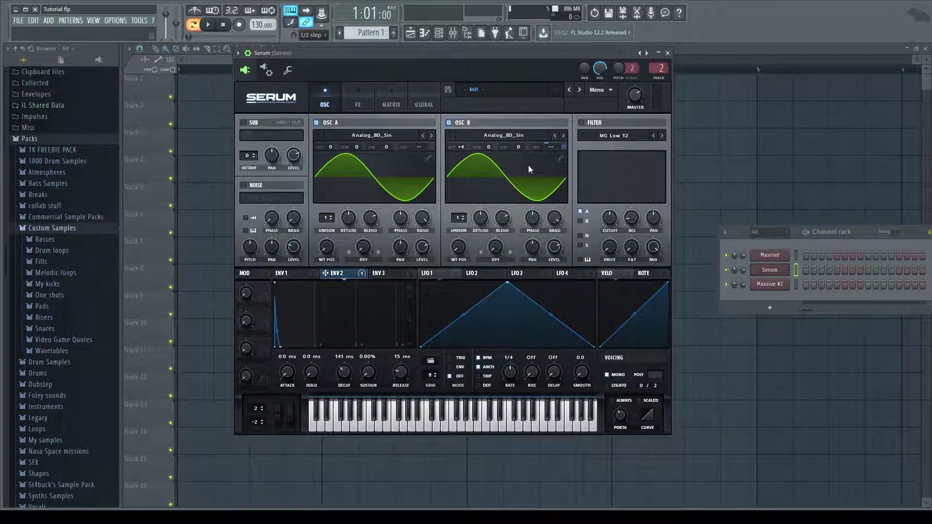
left_click_drag(388, 55, 381, 60)
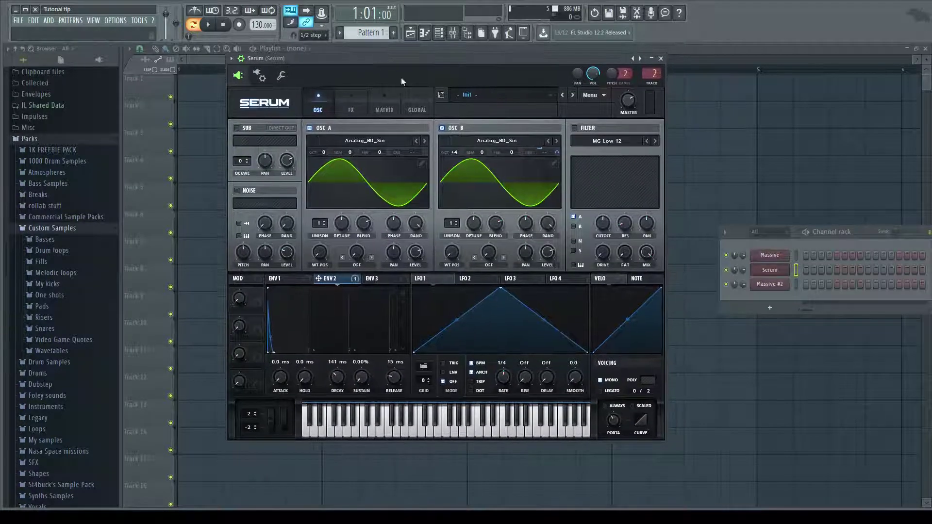